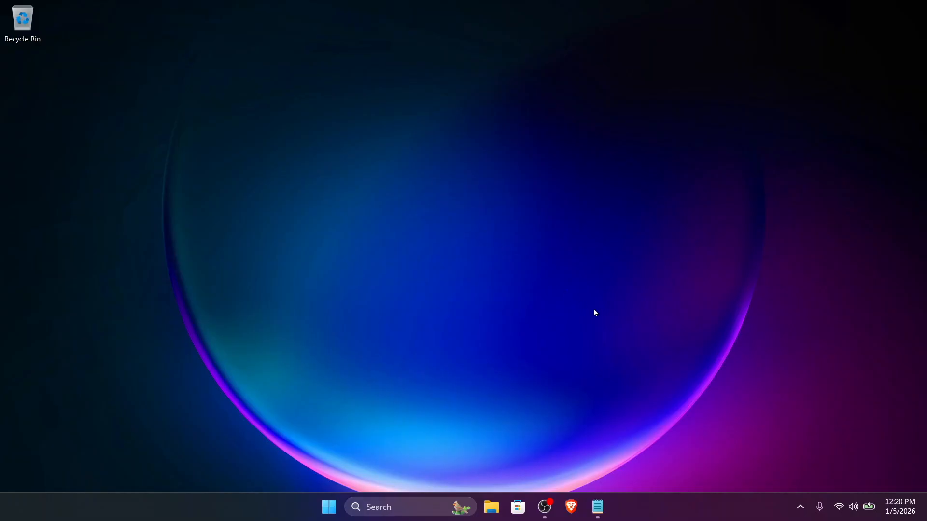
Switch to the Brave browser, search for "bedrock server" and open the official Minecraft Bedrock Server Download page.
{"action": "left_click", "coordinate": [572, 510]}
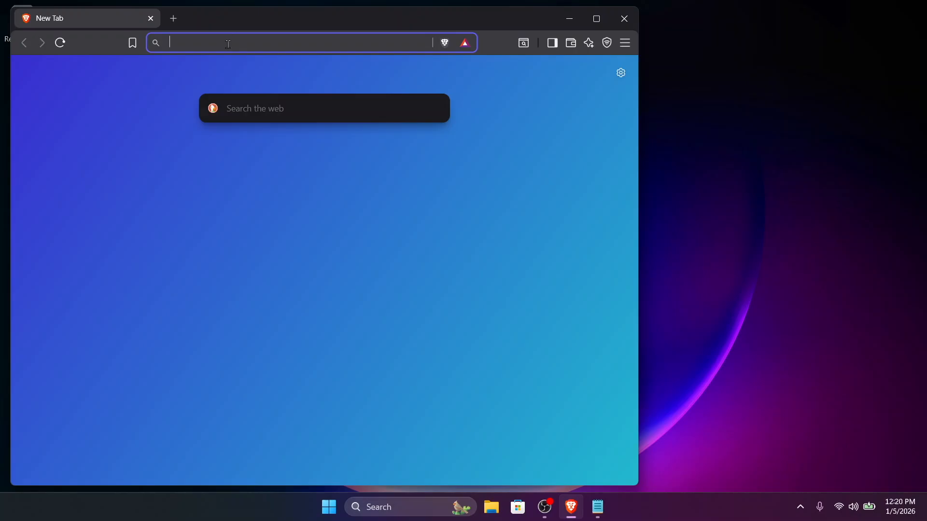
{"action": "type", "text": "bedrock s"}
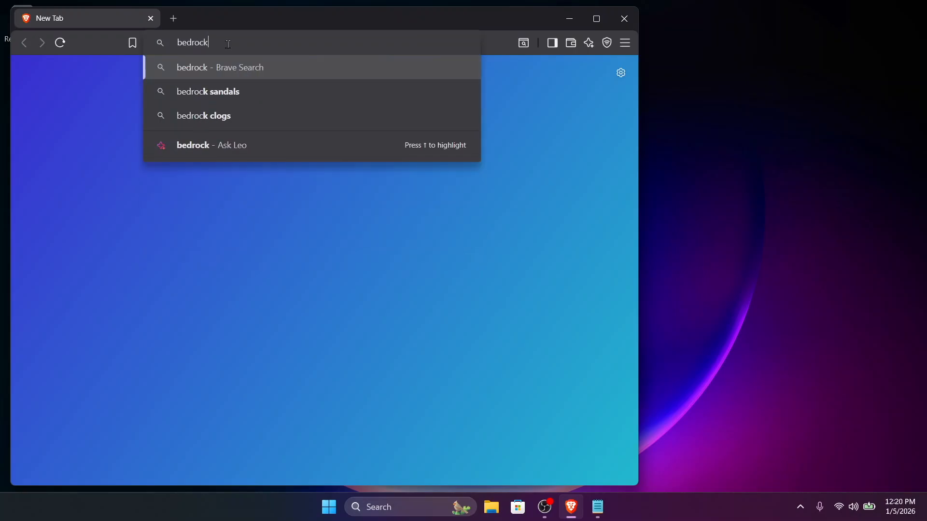
{"action": "type", "text": "erver"}
{"action": "key", "text": "Return"}
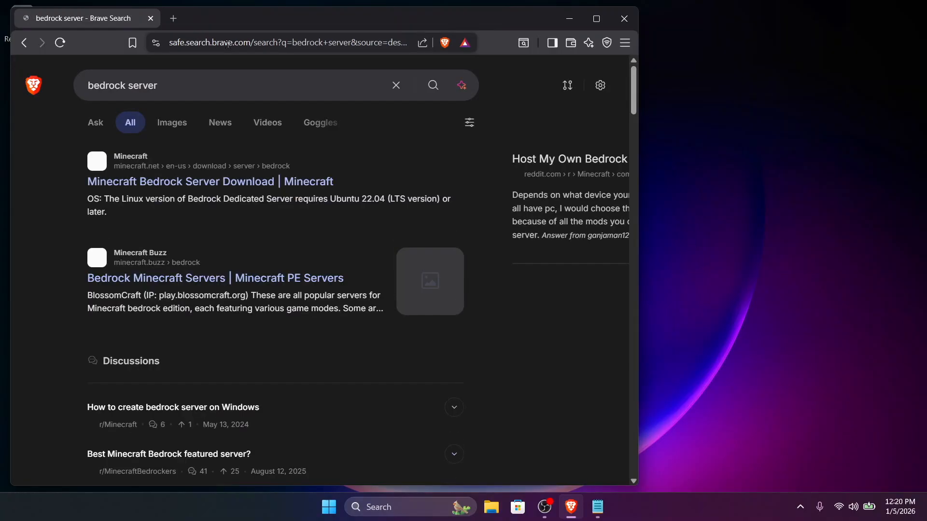
{"action": "left_click", "coordinate": [169, 183]}
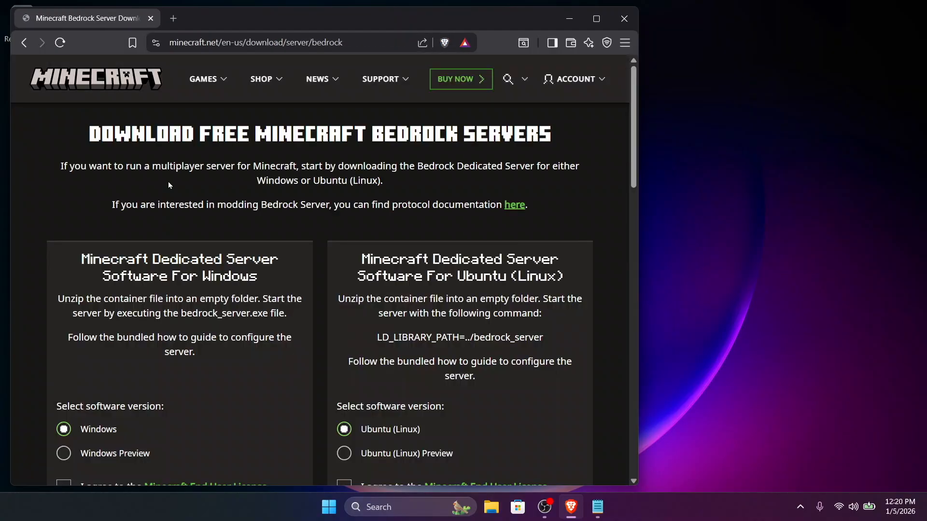
Accept the licence agreement for the Windows dedicated server and save bedrock-server-1.21.131.1 as a zip in Downloads.
{"action": "scroll", "coordinate": [215, 292], "scroll_direction": "down", "scroll_amount": 3}
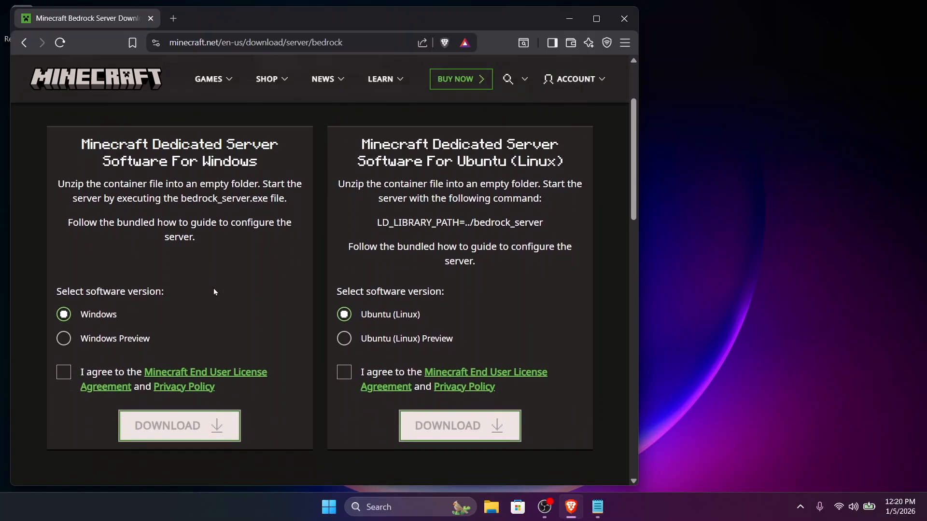
{"action": "scroll", "coordinate": [214, 292], "scroll_direction": "down", "scroll_amount": 1}
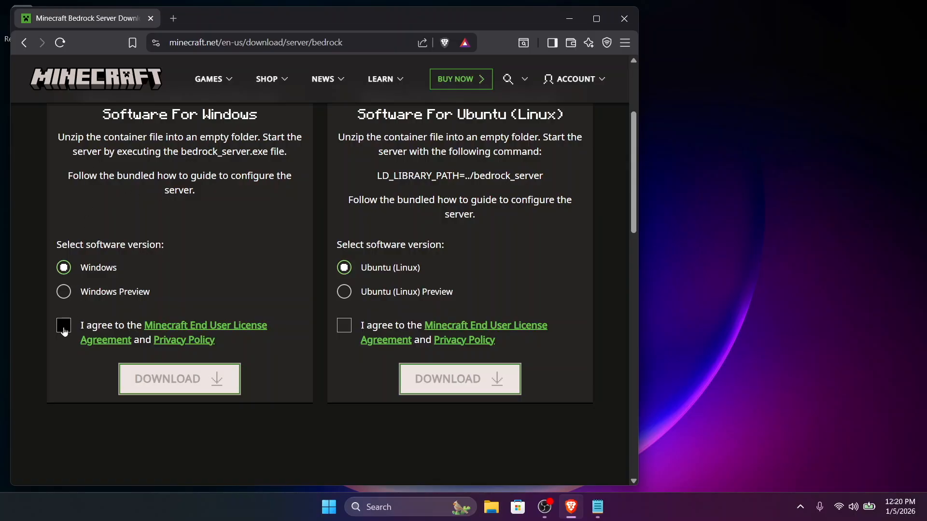
{"action": "left_click", "coordinate": [64, 331]}
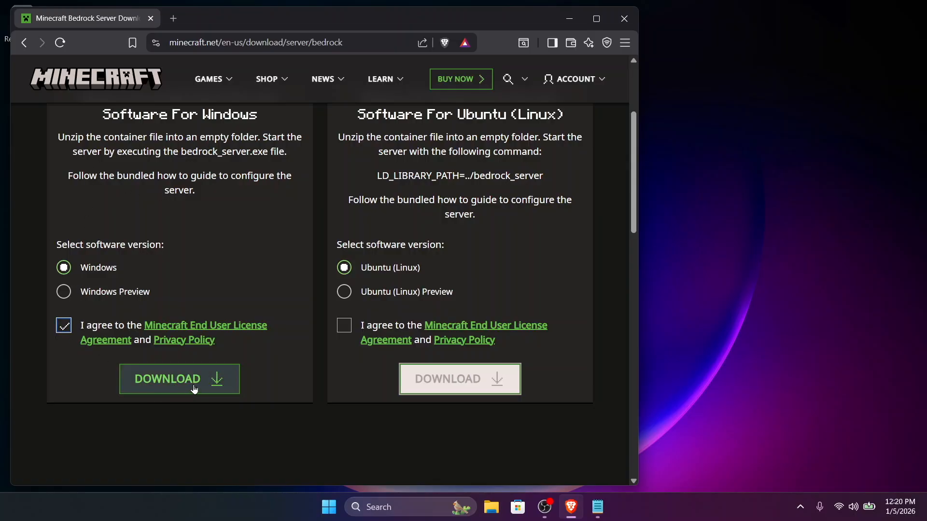
{"action": "left_click", "coordinate": [194, 389]}
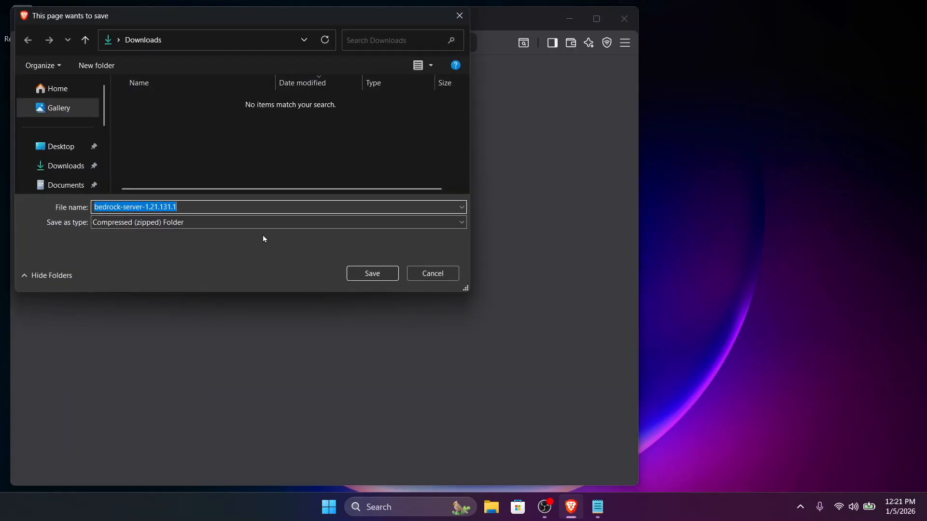
{"action": "left_click", "coordinate": [372, 273]}
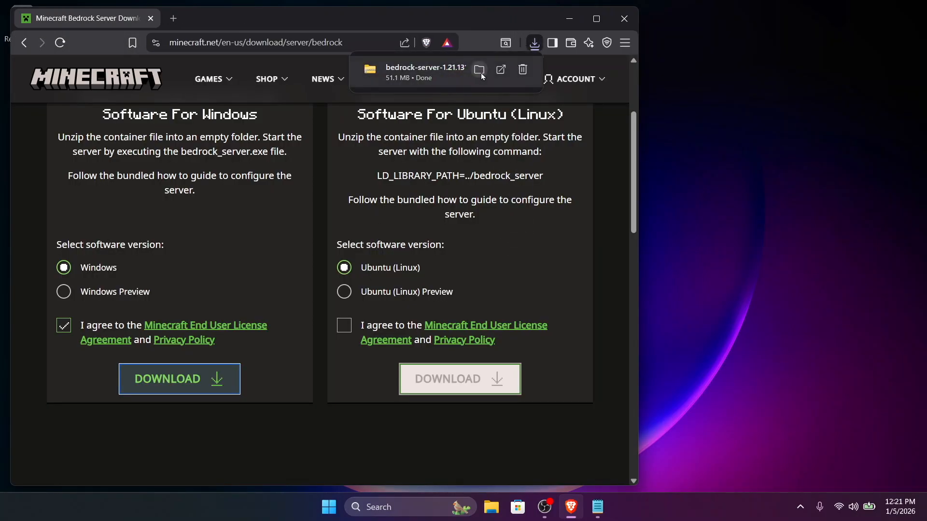
Show the downloaded server archive in its folder and extract it to D:\Downloads\bedrock-server-1.21.131.1.
{"action": "left_click", "coordinate": [481, 74]}
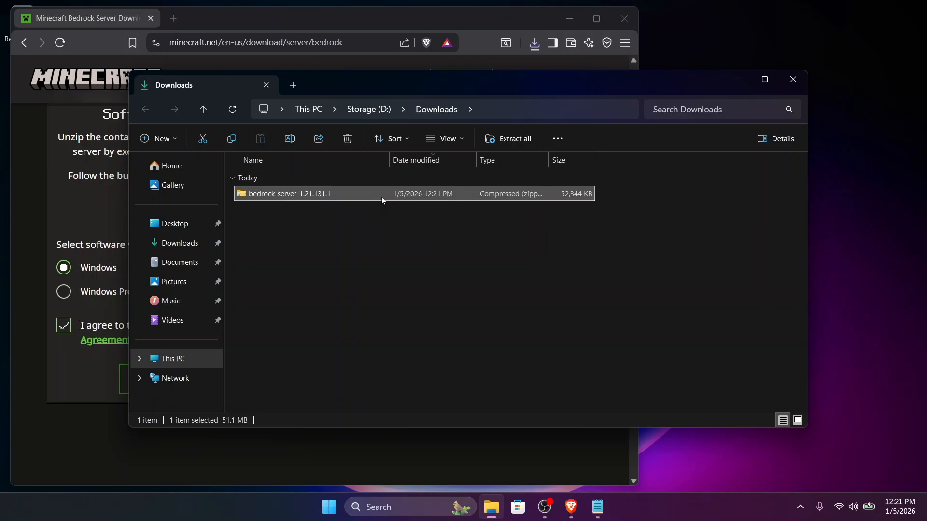
{"action": "left_click", "coordinate": [498, 141]}
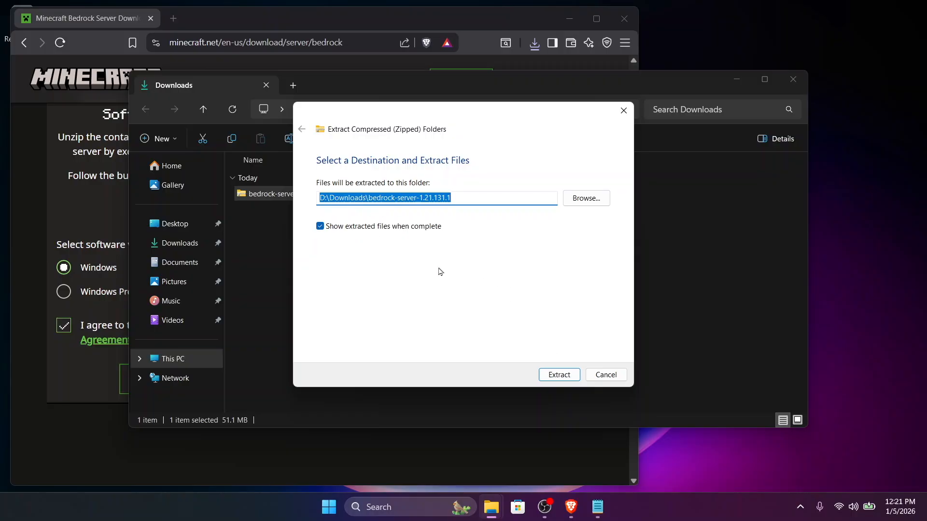
{"action": "left_click", "coordinate": [556, 374]}
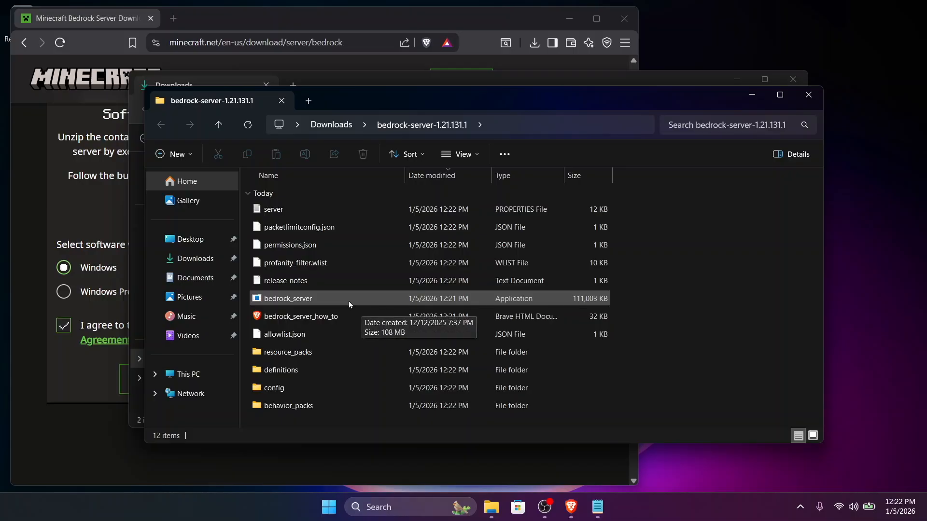
Open the server properties file from the extracted folder and set difficulty to normal.
{"action": "double_click", "coordinate": [351, 209]}
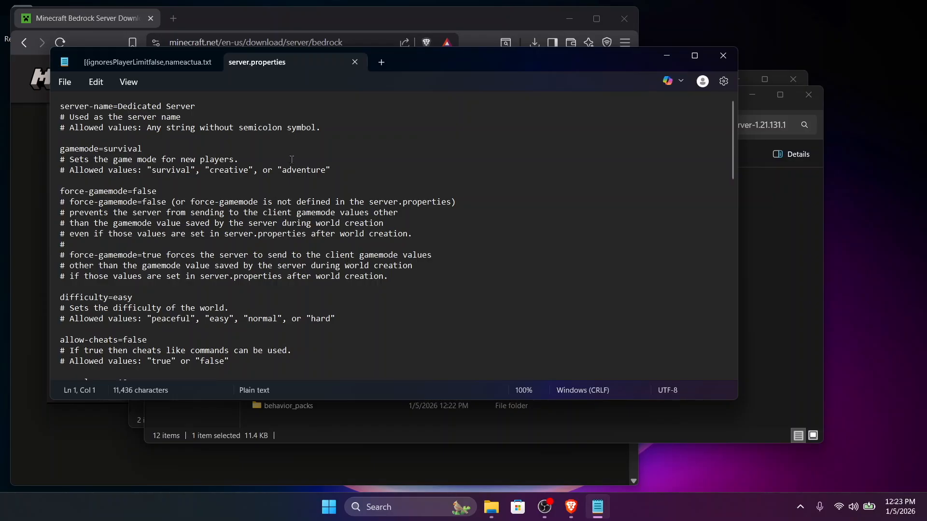
{"action": "scroll", "coordinate": [292, 159], "scroll_direction": "down", "scroll_amount": 6}
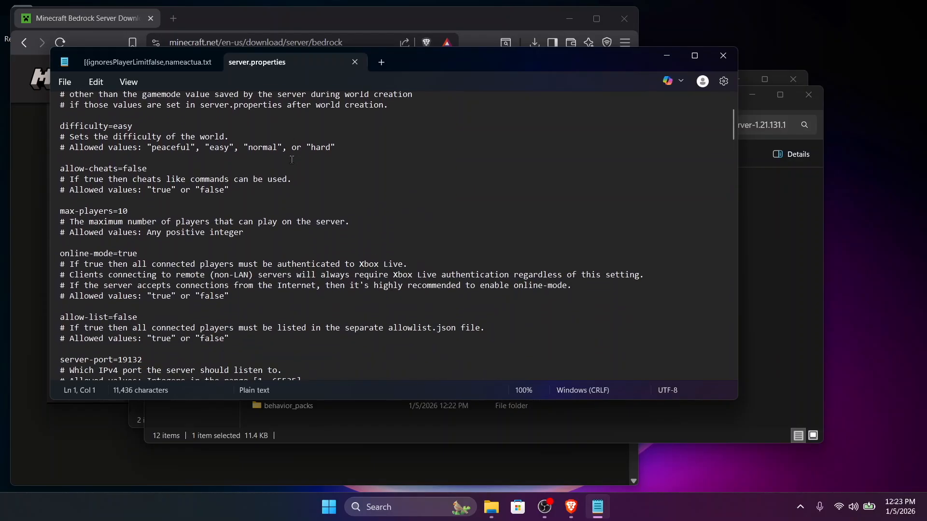
{"action": "left_click", "coordinate": [145, 119]}
{"action": "key", "text": "BackSpace"}
{"action": "key", "text": "BackSpace"}
{"action": "key", "text": "BackSpace"}
{"action": "key", "text": "BackSpace"}
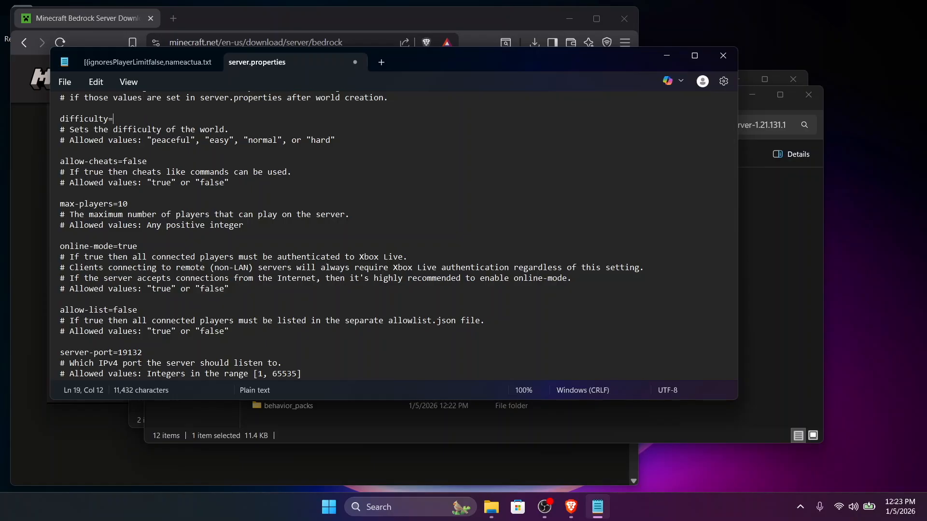
{"action": "type", "text": "normal"}
Set level-name to familySMP in server.properties.
{"action": "scroll", "coordinate": [215, 215], "scroll_direction": "down", "scroll_amount": 5}
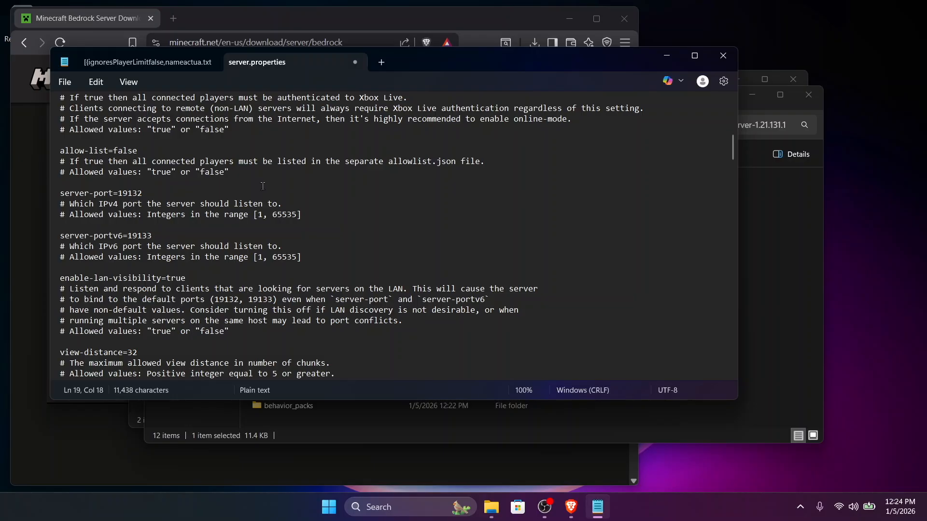
{"action": "scroll", "coordinate": [262, 183], "scroll_direction": "down", "scroll_amount": 5}
{"action": "scroll", "coordinate": [263, 182], "scroll_direction": "down", "scroll_amount": 6}
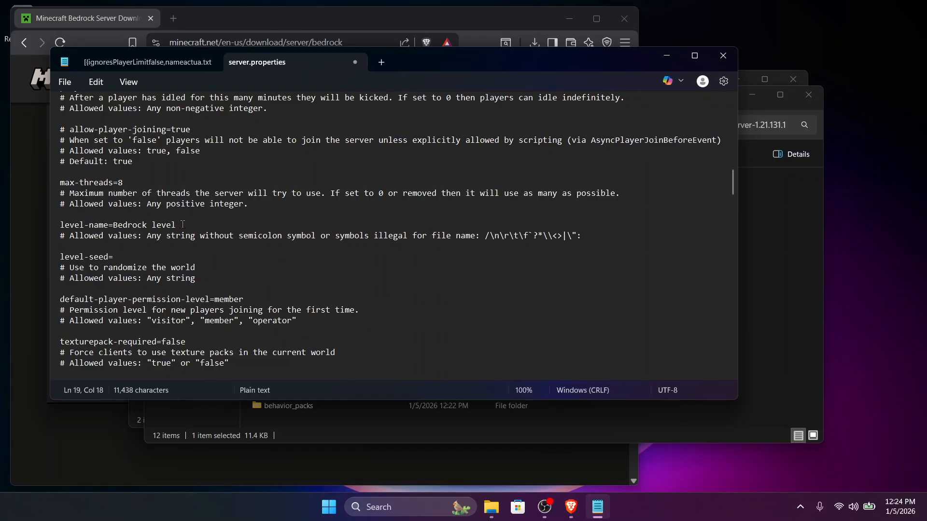
{"action": "left_click_drag", "start_coordinate": [183, 225], "coordinate": [114, 225]}
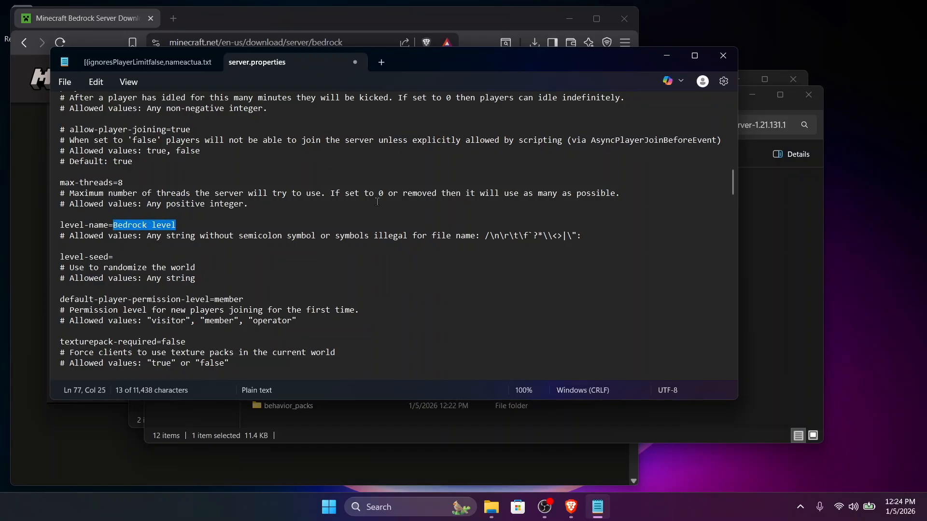
{"action": "type", "text": "famil"}
{"action": "key", "text": "BackSpace"}
{"action": "type", "text": "ySMP"}
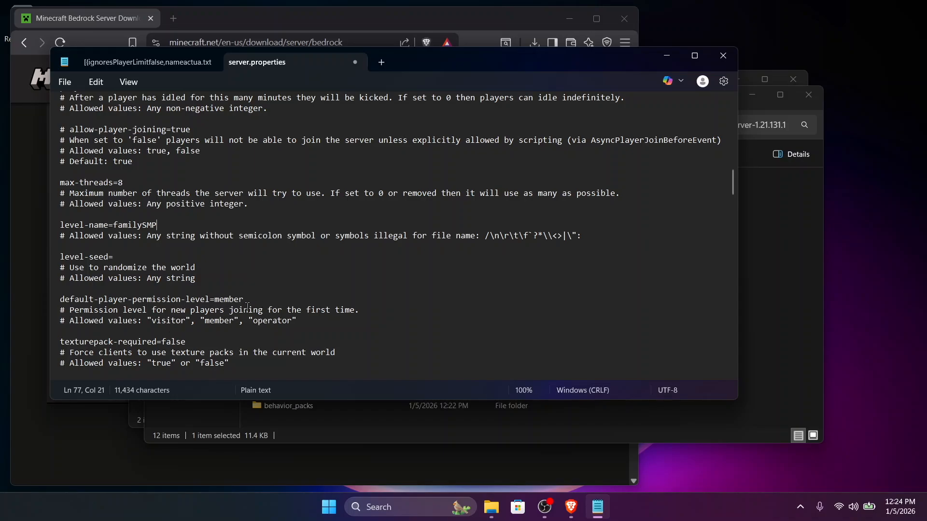
Save server.properties and minimise the text editor to get back to the server folder.
{"action": "scroll", "coordinate": [254, 288], "scroll_direction": "down", "scroll_amount": 2}
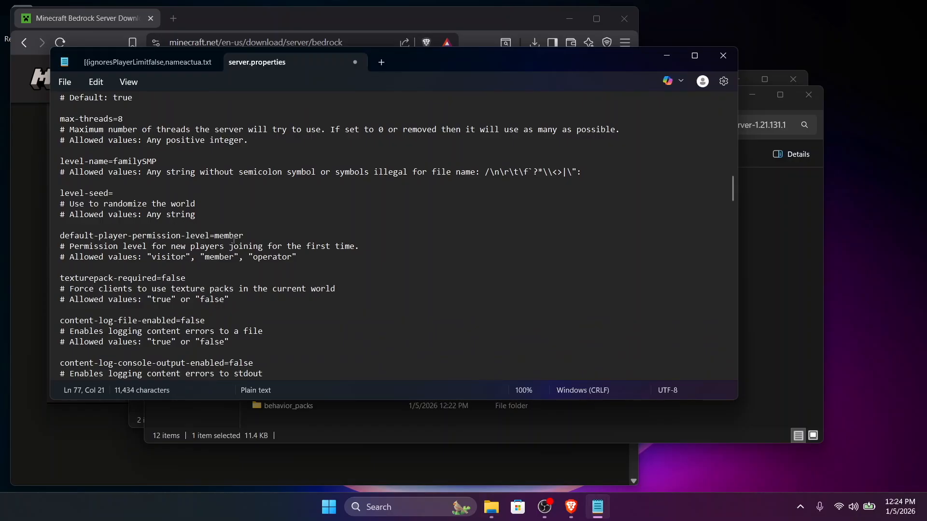
{"action": "scroll", "coordinate": [258, 244], "scroll_direction": "up", "scroll_amount": 3}
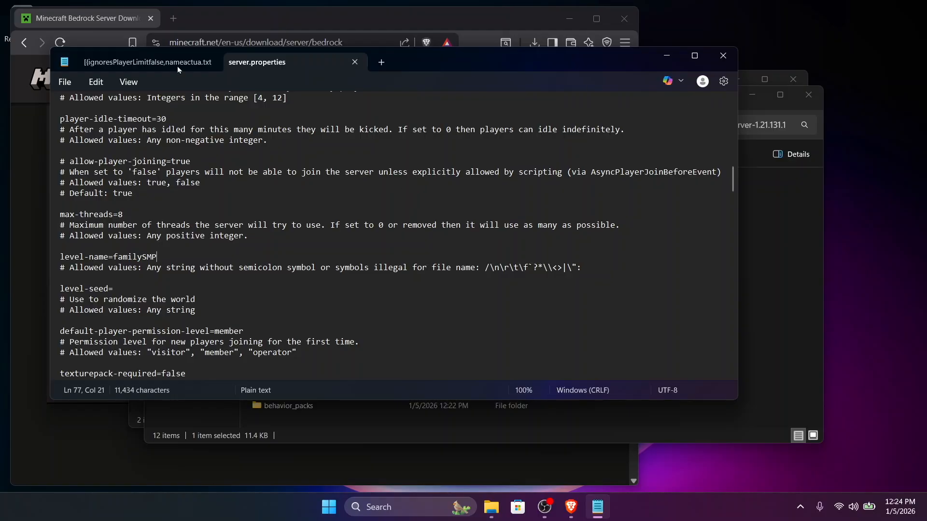
{"action": "left_click", "coordinate": [70, 77]}
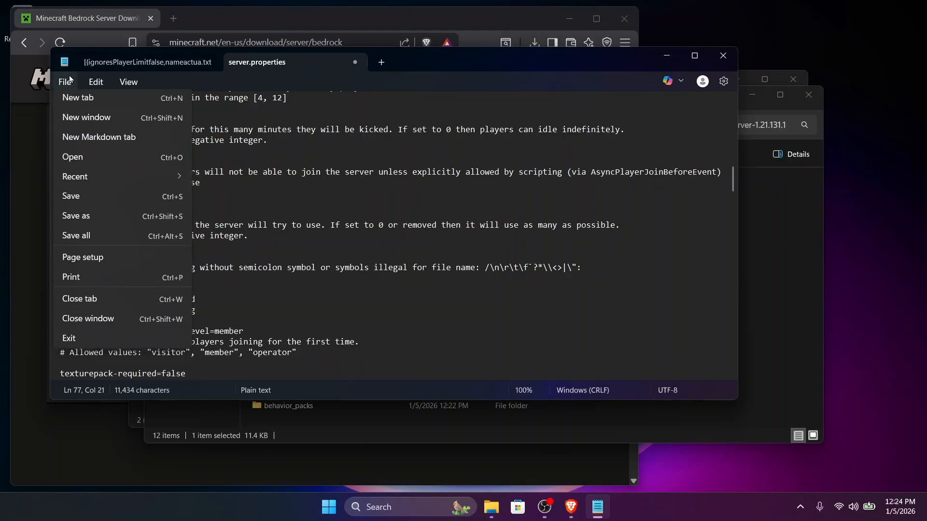
{"action": "left_click", "coordinate": [75, 200]}
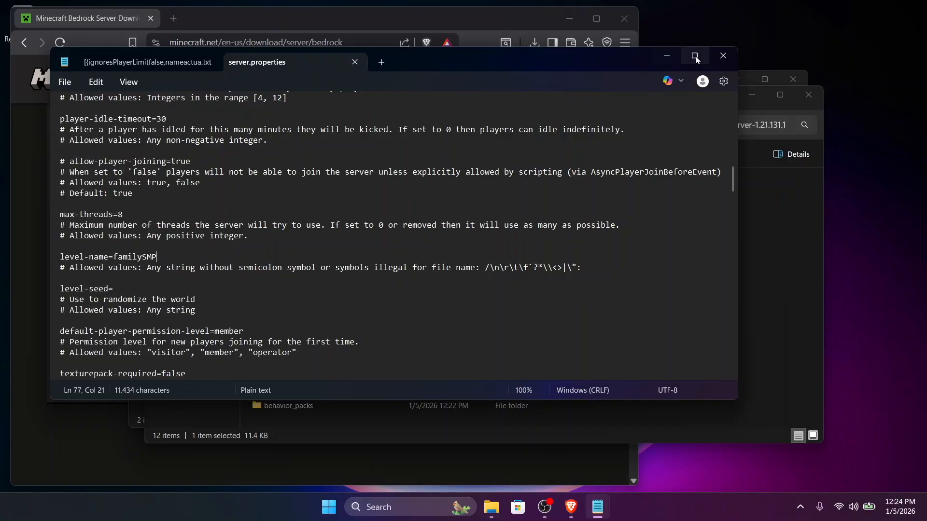
{"action": "left_click", "coordinate": [666, 55]}
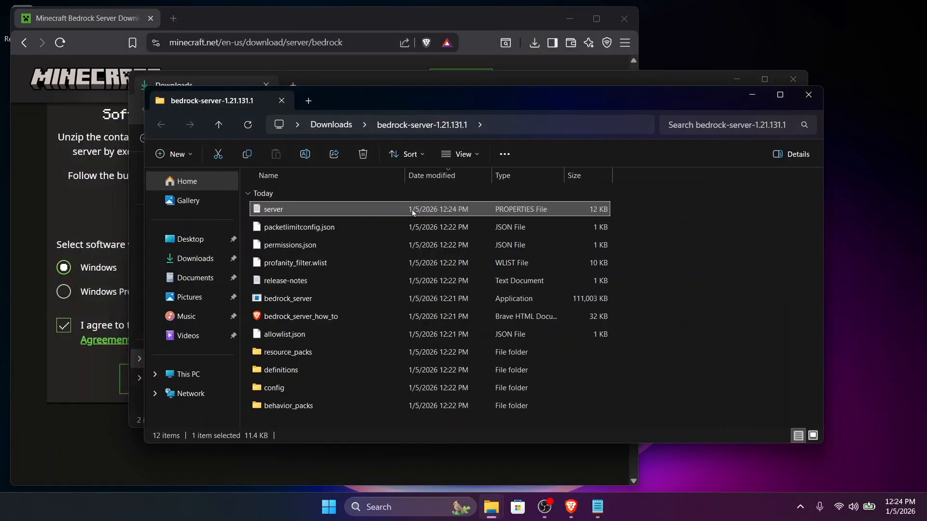
Run the bedrock_server application, review its startup log and minimise the console window.
{"action": "double_click", "coordinate": [345, 298]}
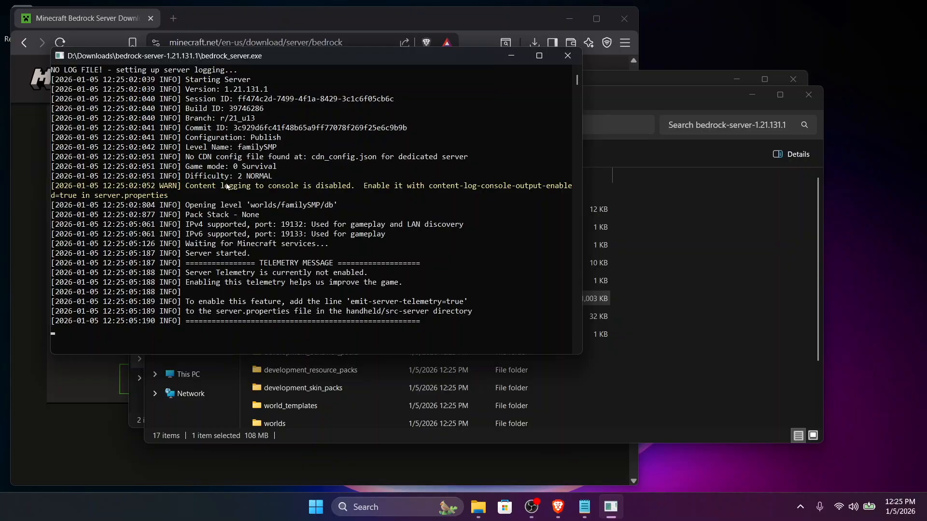
{"action": "scroll", "coordinate": [251, 245], "scroll_direction": "down", "scroll_amount": 1}
{"action": "scroll", "coordinate": [251, 244], "scroll_direction": "down", "scroll_amount": 1}
{"action": "scroll", "coordinate": [355, 261], "scroll_direction": "up", "scroll_amount": 2}
{"action": "scroll", "coordinate": [328, 313], "scroll_direction": "down", "scroll_amount": 5}
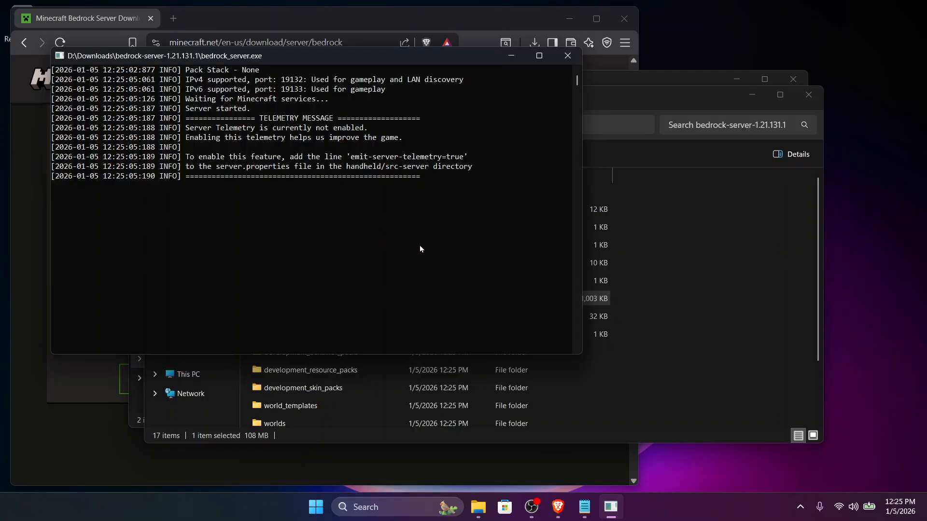
{"action": "left_click", "coordinate": [504, 55]}
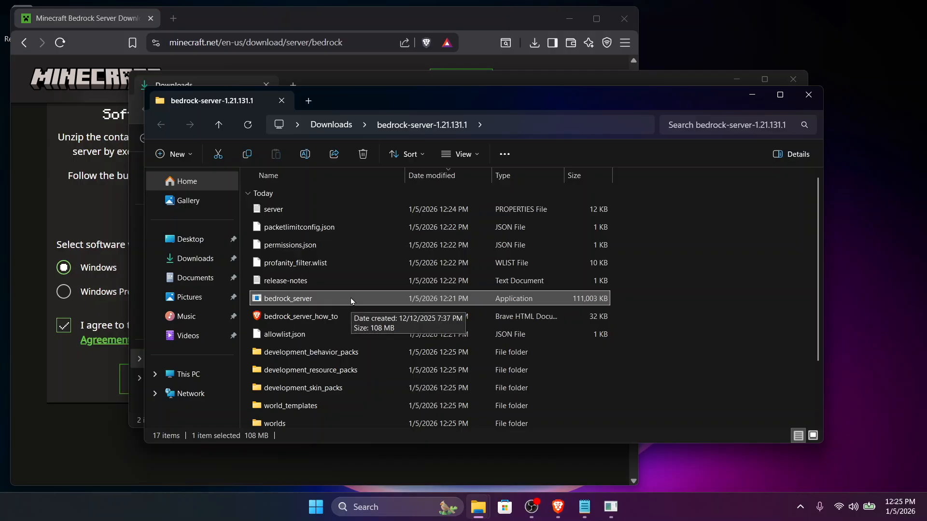
Open permissions.json from the server folder in Notepad.
{"action": "scroll", "coordinate": [351, 301], "scroll_direction": "down", "scroll_amount": 2}
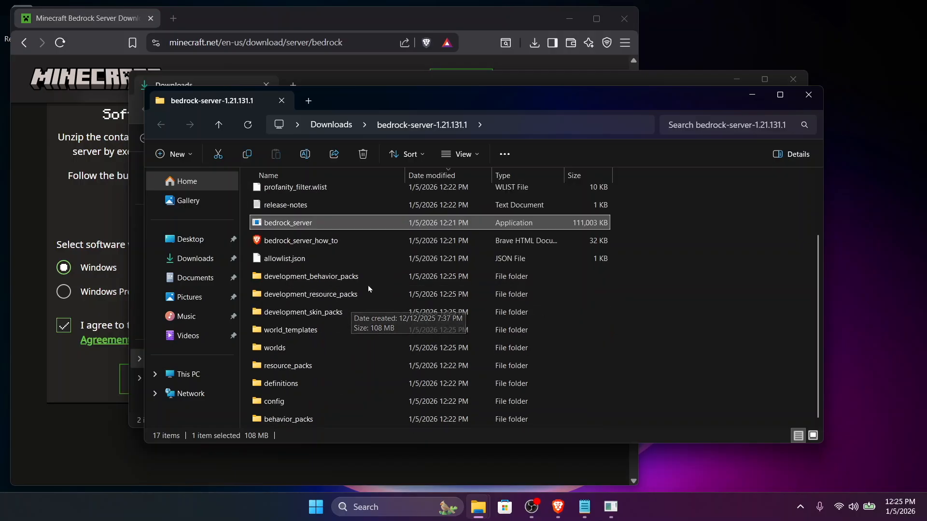
{"action": "scroll", "coordinate": [358, 250], "scroll_direction": "up", "scroll_amount": 2}
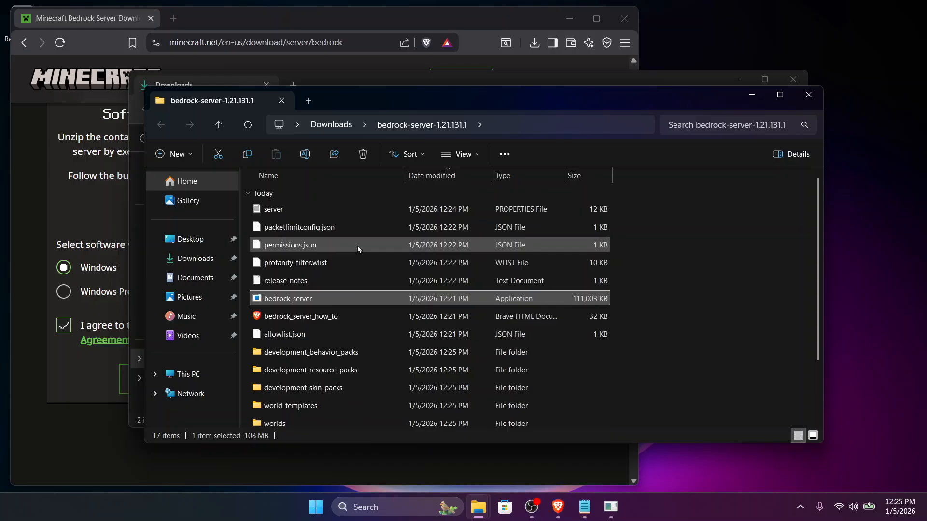
{"action": "left_click", "coordinate": [357, 246]}
{"action": "double_click", "coordinate": [358, 246]}
{"action": "left_click", "coordinate": [376, 215]}
{"action": "left_click", "coordinate": [416, 342]}
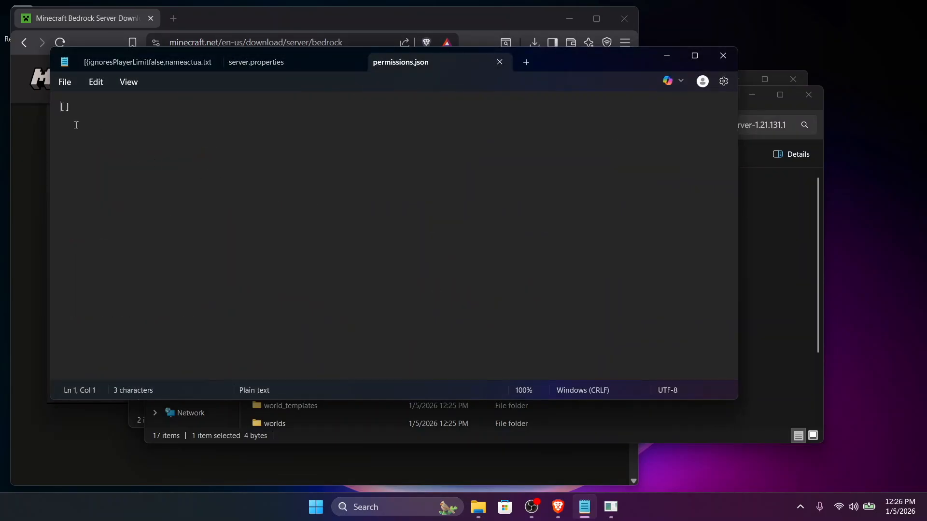
Copy the operator permission template line with the xuid placeholder from the notes text file.
{"action": "left_click", "coordinate": [155, 63]}
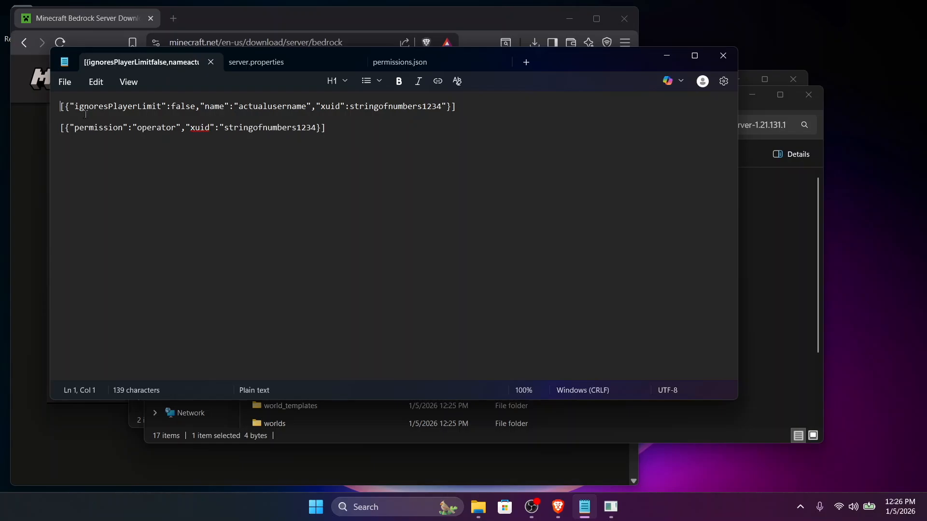
{"action": "triple_click", "coordinate": [62, 129]}
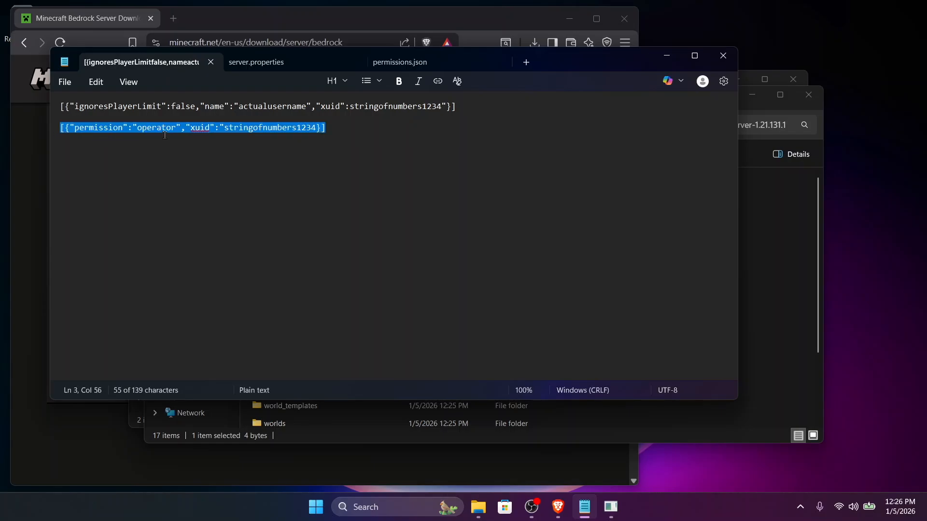
{"action": "right_click", "coordinate": [167, 132]}
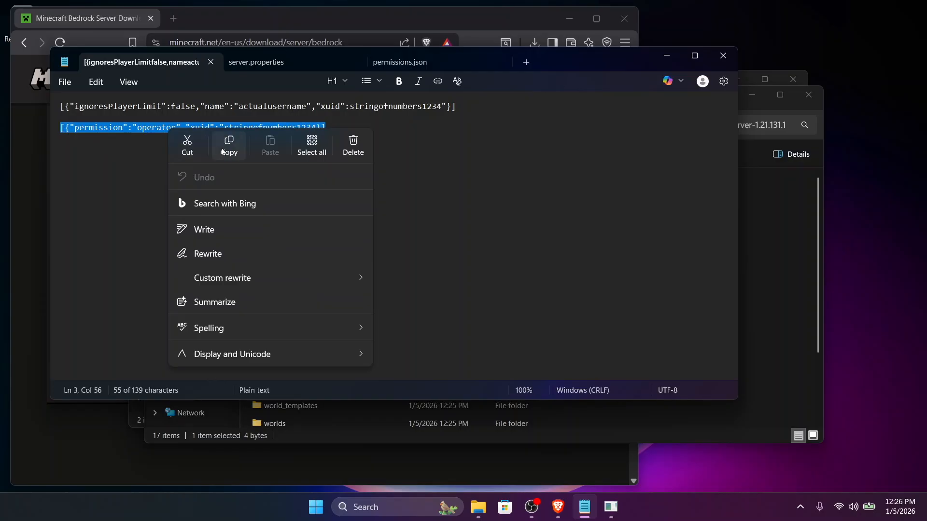
{"action": "left_click", "coordinate": [222, 151]}
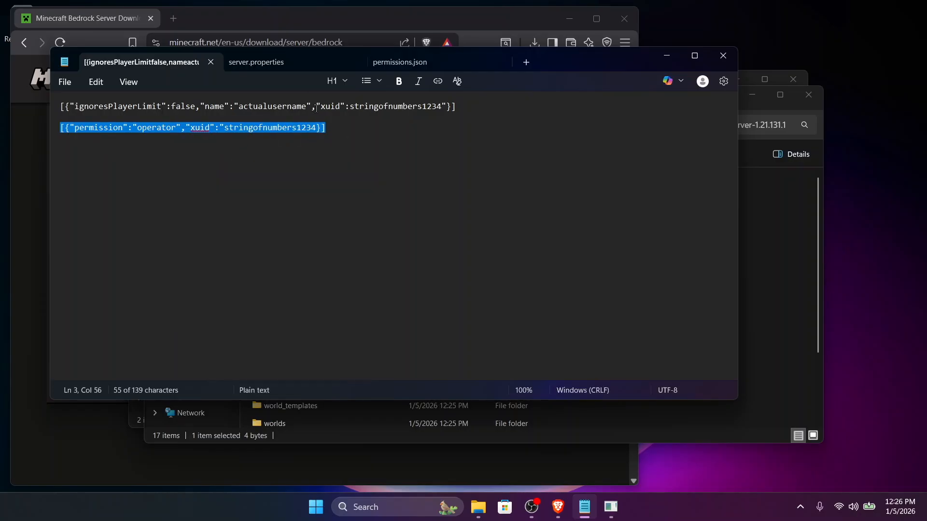
Replace the empty brackets in permissions.json with the copied operator line and add the missing closing quotation mark after stringofnumbers1234.
{"action": "left_click", "coordinate": [398, 65]}
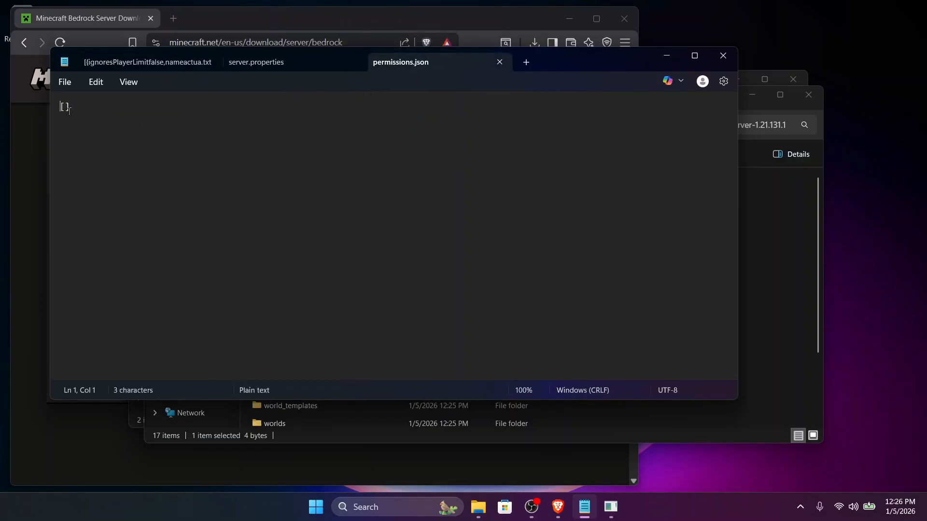
{"action": "left_click_drag", "start_coordinate": [71, 107], "coordinate": [56, 108]}
{"action": "right_click", "coordinate": [67, 107]}
{"action": "left_click", "coordinate": [166, 125]}
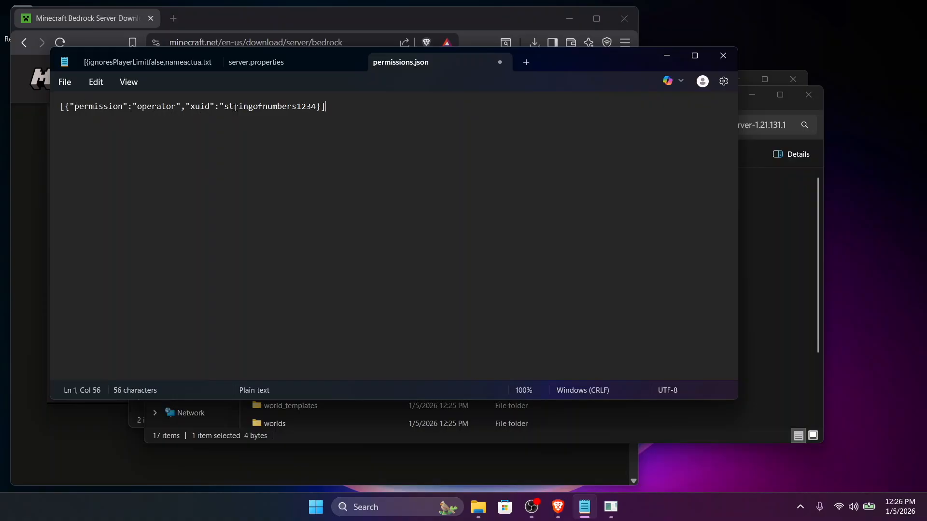
{"action": "left_click", "coordinate": [316, 108]}
{"action": "type", "text": "\""}
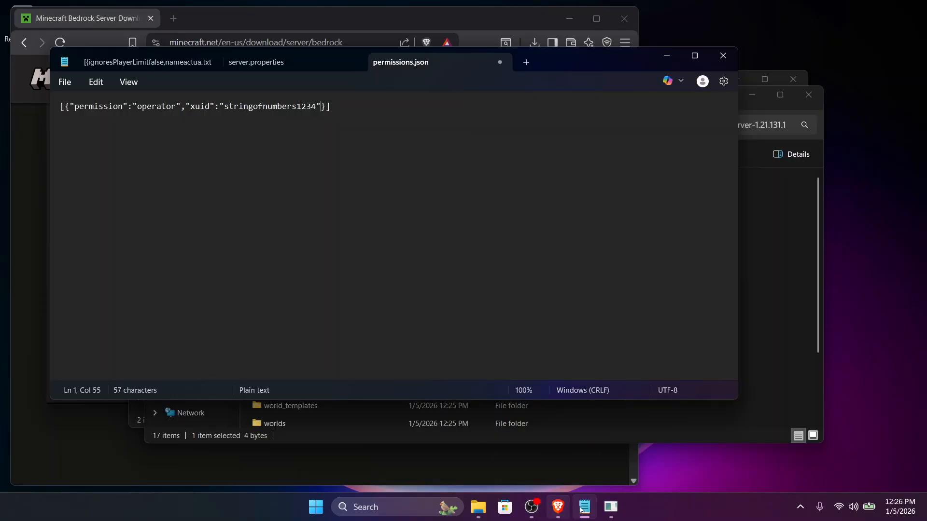
Check the server console, then save permissions.json and minimise the text editor to get back to the server folder.
{"action": "left_click", "coordinate": [609, 508]}
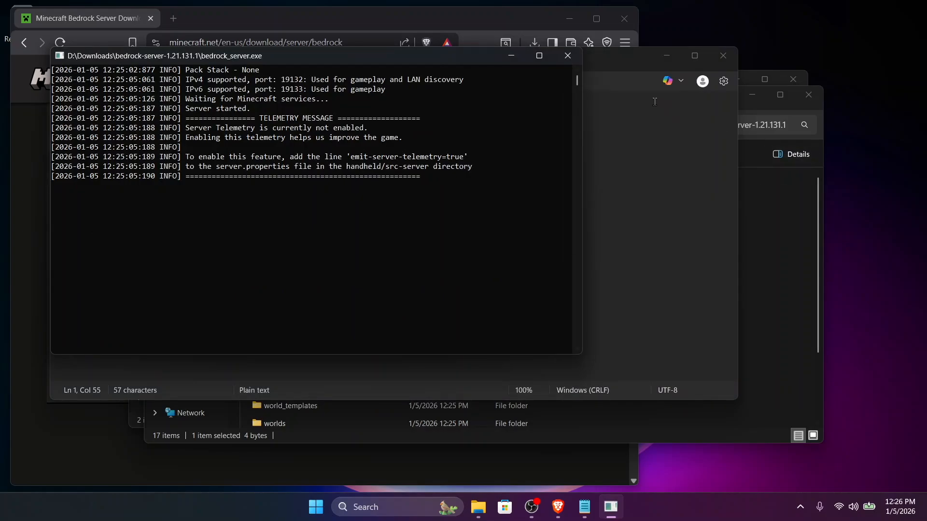
{"action": "left_click", "coordinate": [564, 58]}
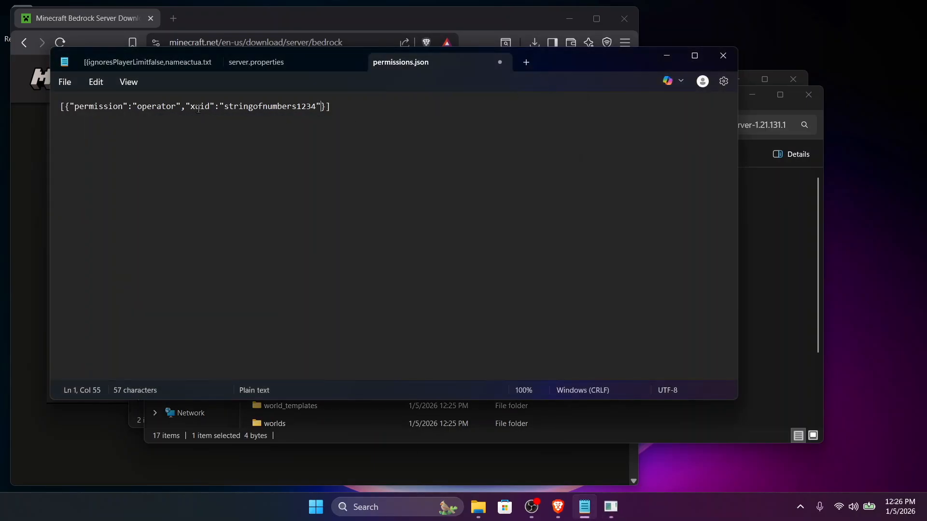
{"action": "left_click", "coordinate": [65, 82]}
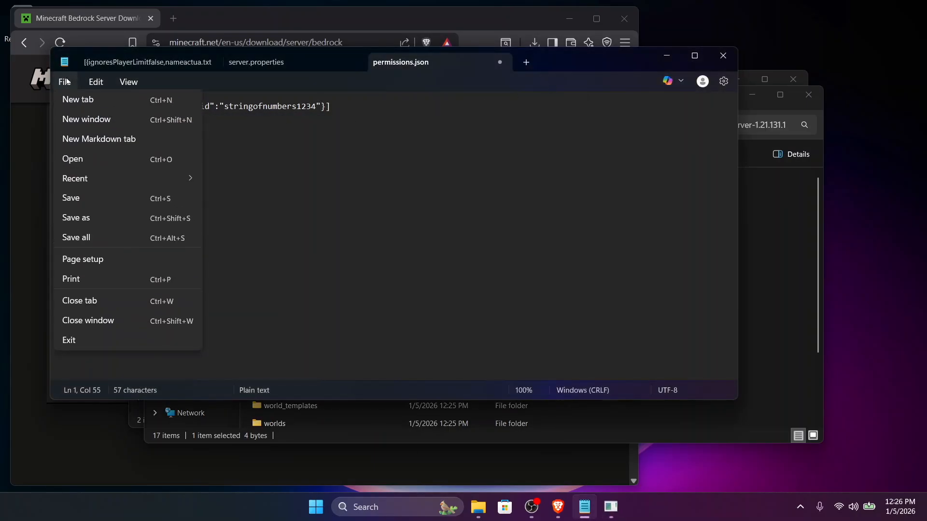
{"action": "left_click", "coordinate": [76, 203]}
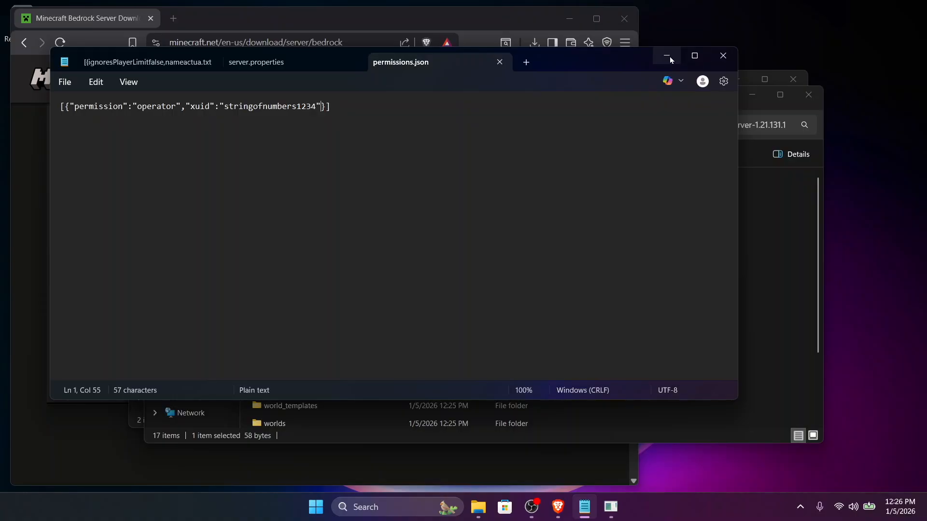
{"action": "left_click", "coordinate": [668, 56]}
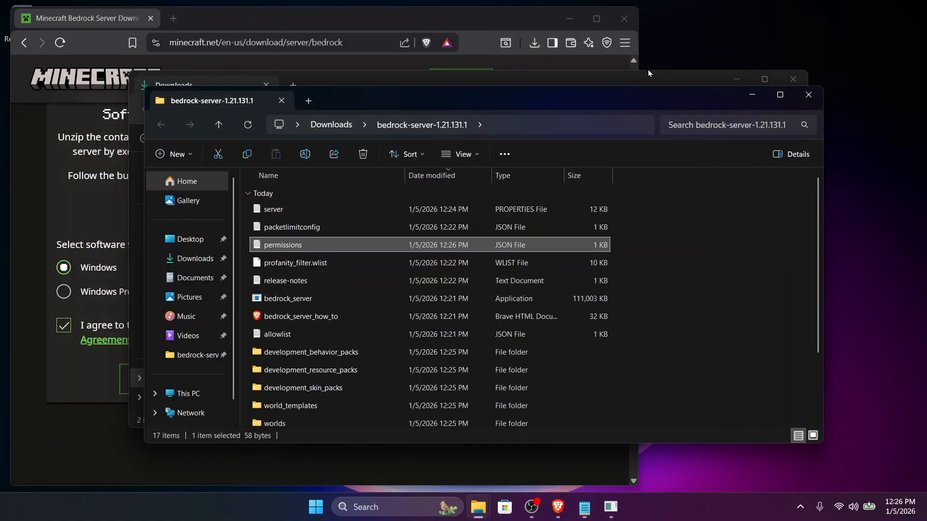
Open allowlist.json from the server folder and copy the ignoresPlayerLimit template line from the notes text file.
{"action": "double_click", "coordinate": [295, 335]}
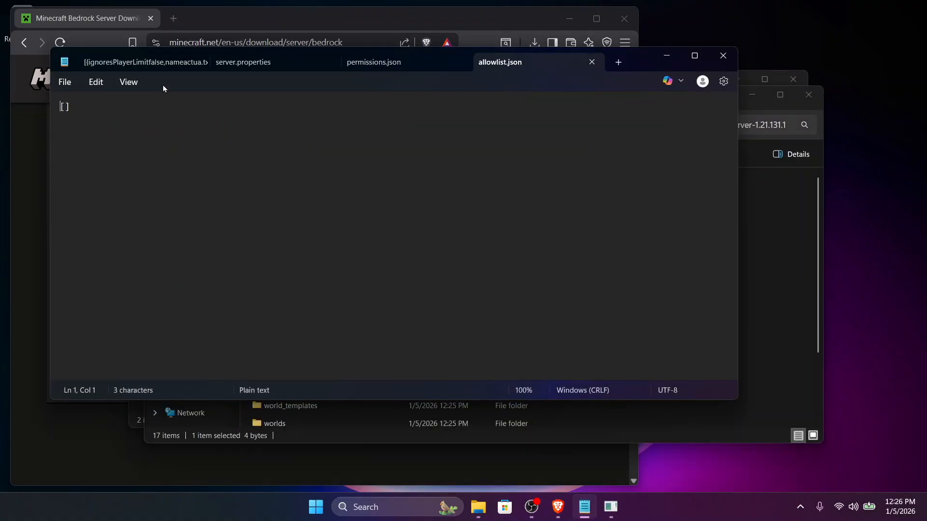
{"action": "left_click", "coordinate": [157, 62]}
{"action": "left_click_drag", "start_coordinate": [60, 106], "coordinate": [461, 107]}
{"action": "right_click", "coordinate": [417, 108]}
{"action": "left_click", "coordinate": [480, 125]}
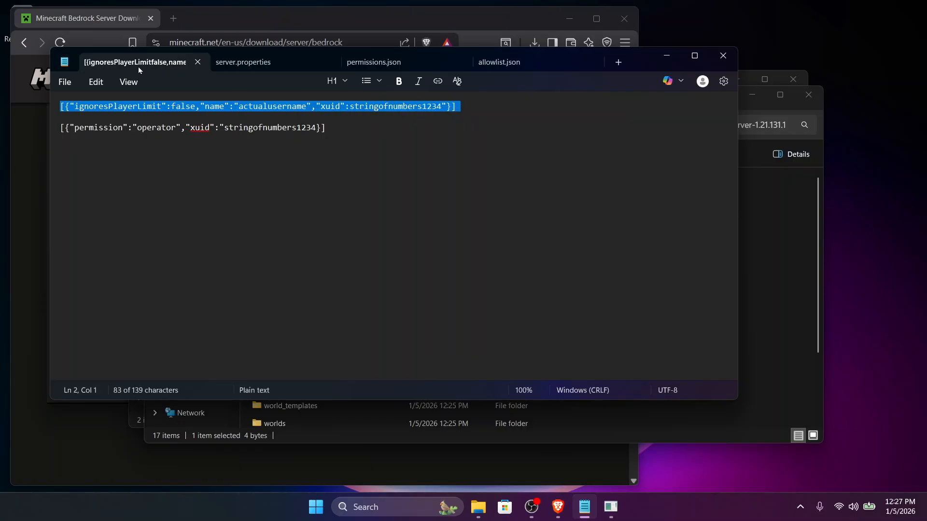
Move allowlist.json into its own window and replace its empty brackets with the copied ignoresPlayerLimit line.
{"action": "left_click_drag", "start_coordinate": [531, 62], "coordinate": [408, 83]}
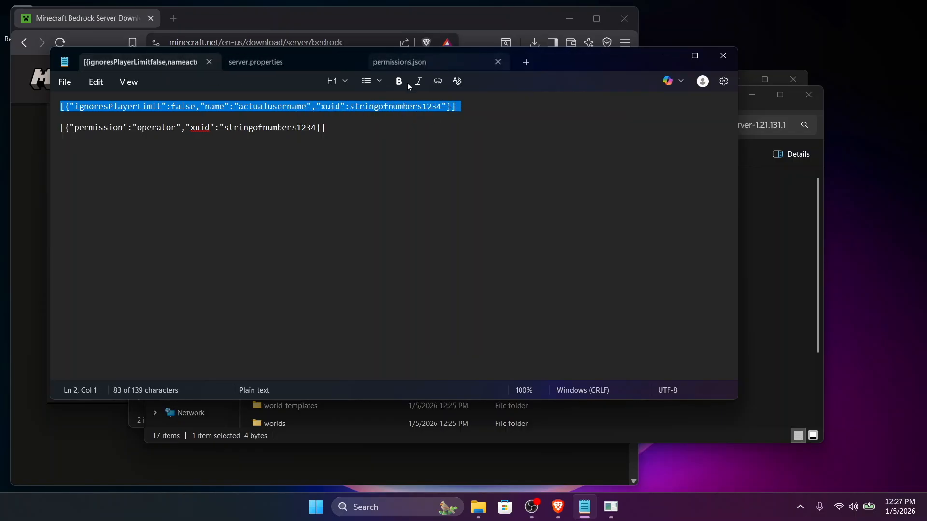
{"action": "left_click_drag", "start_coordinate": [410, 115], "coordinate": [393, 115]}
{"action": "left_click", "coordinate": [421, 114]}
{"action": "left_click", "coordinate": [421, 115]}
{"action": "key", "text": "BackSpace"}
{"action": "key", "text": "BackSpace"}
{"action": "key", "text": "BackSpace"}
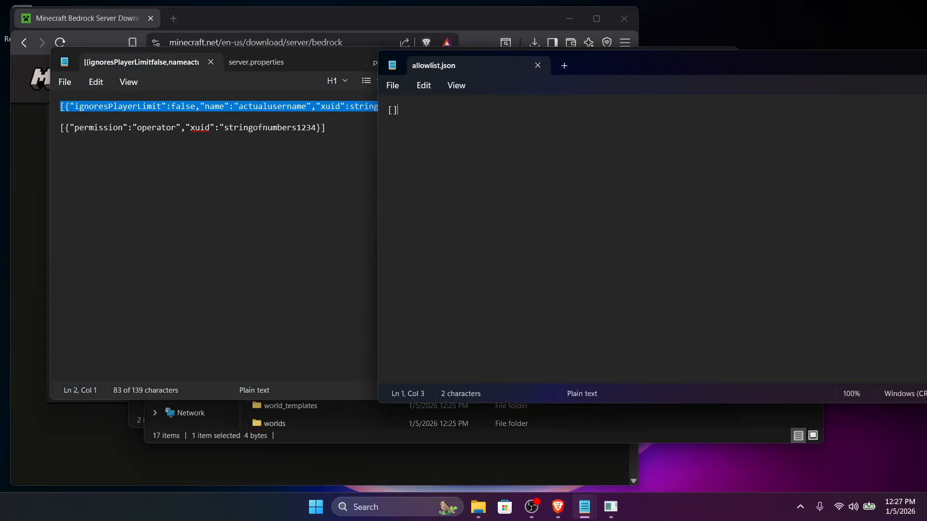
{"action": "key", "text": "ctrl+v"}
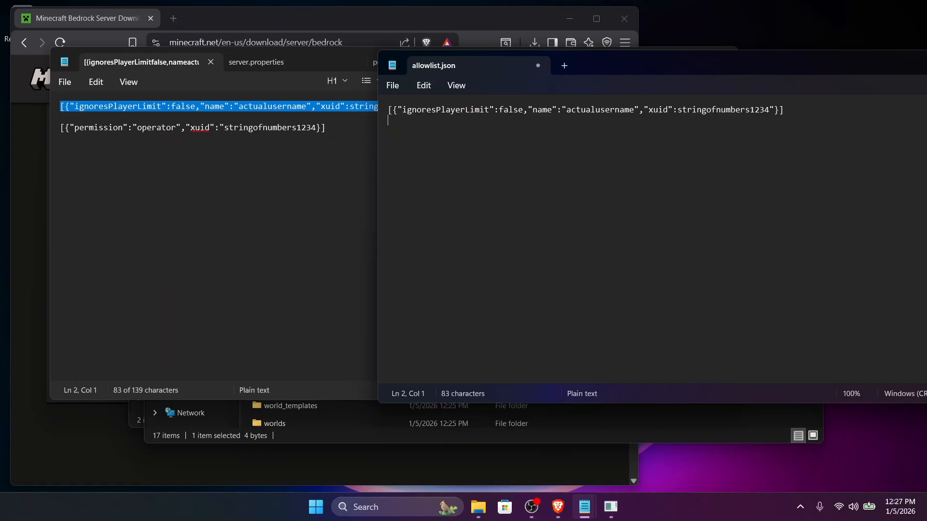
Save allowlist.json and close both Notepad windows to return to the server folder.
{"action": "left_click", "coordinate": [400, 86]}
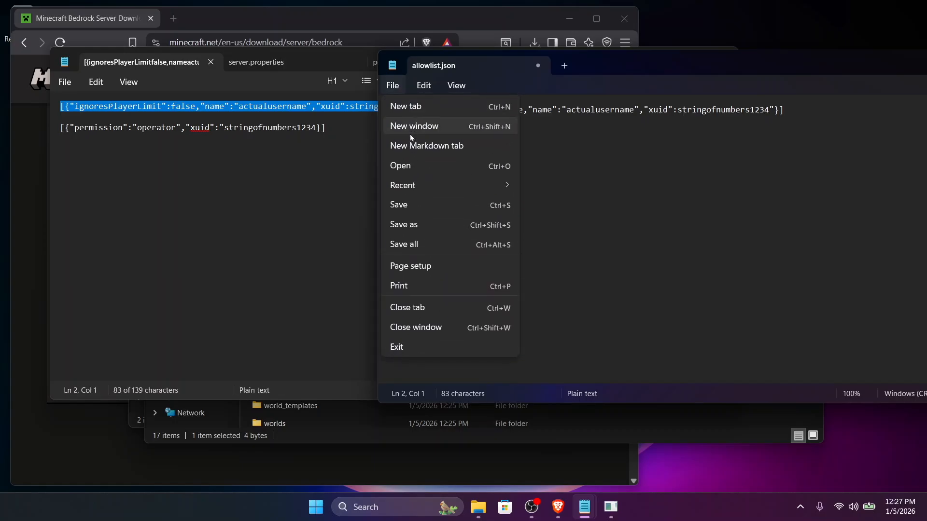
{"action": "left_click", "coordinate": [412, 205]}
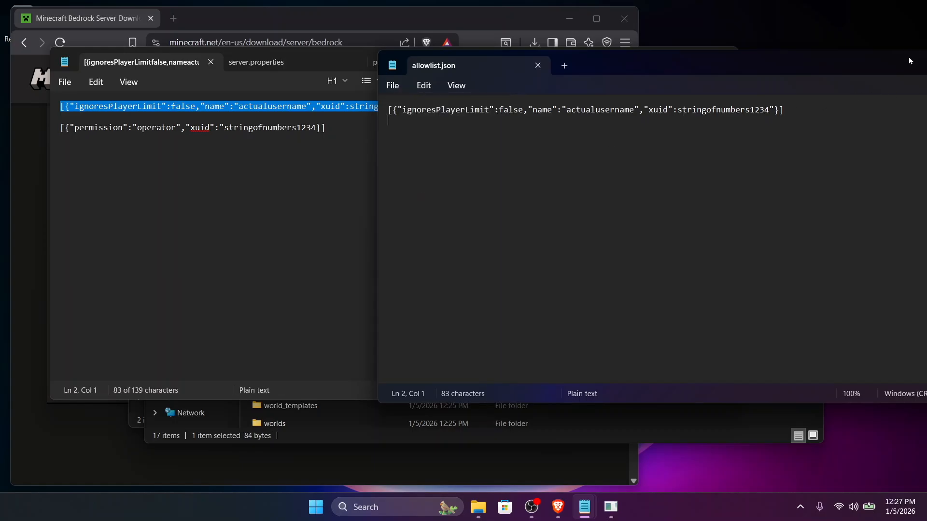
{"action": "left_click_drag", "start_coordinate": [907, 53], "coordinate": [763, 67]}
{"action": "left_click", "coordinate": [897, 71]}
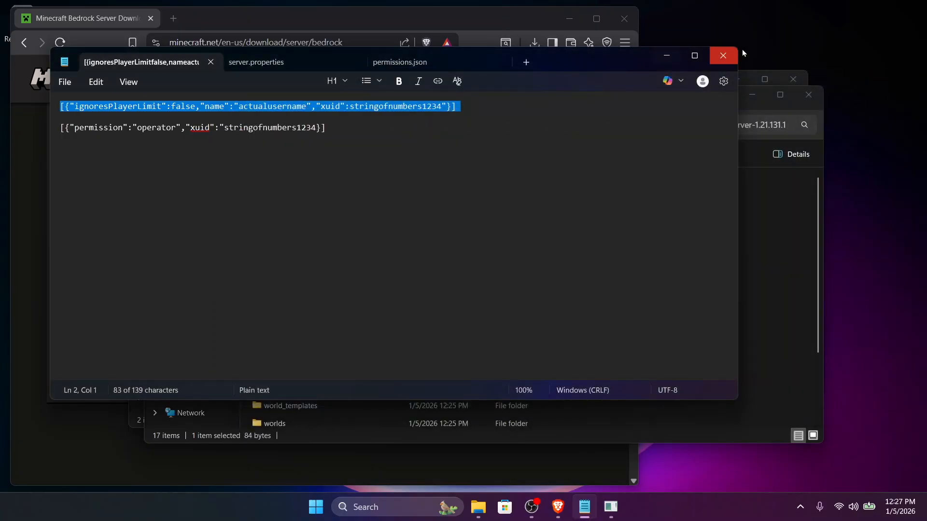
{"action": "left_click", "coordinate": [723, 56]}
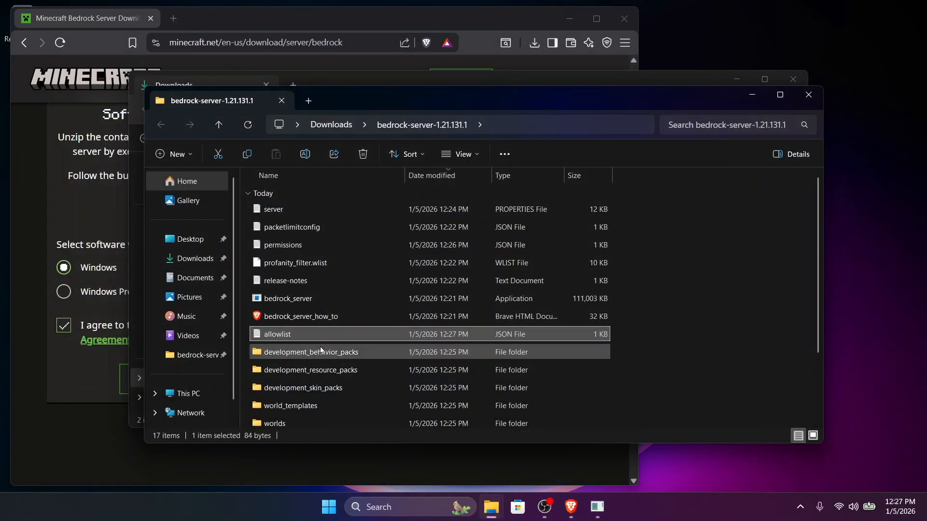